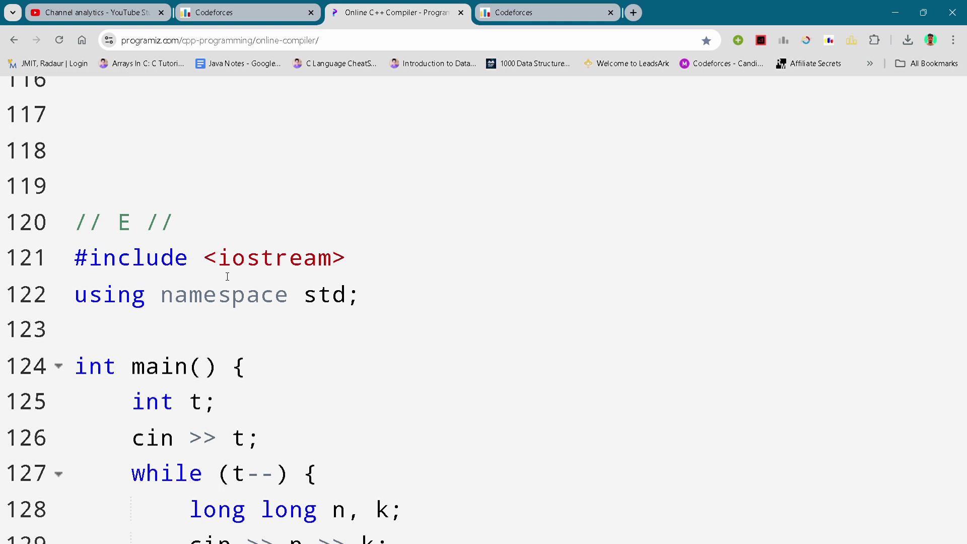
# Step: Reload the Codeforces submissions to see problem F's wrong-answer verdict, then open the problem list
pyautogui.click(209, 4)
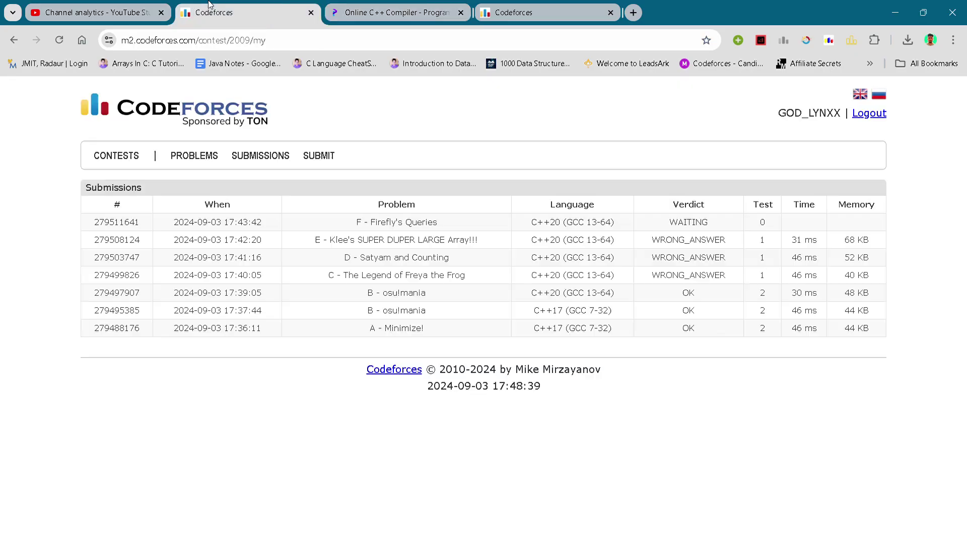
pyautogui.press('F5')
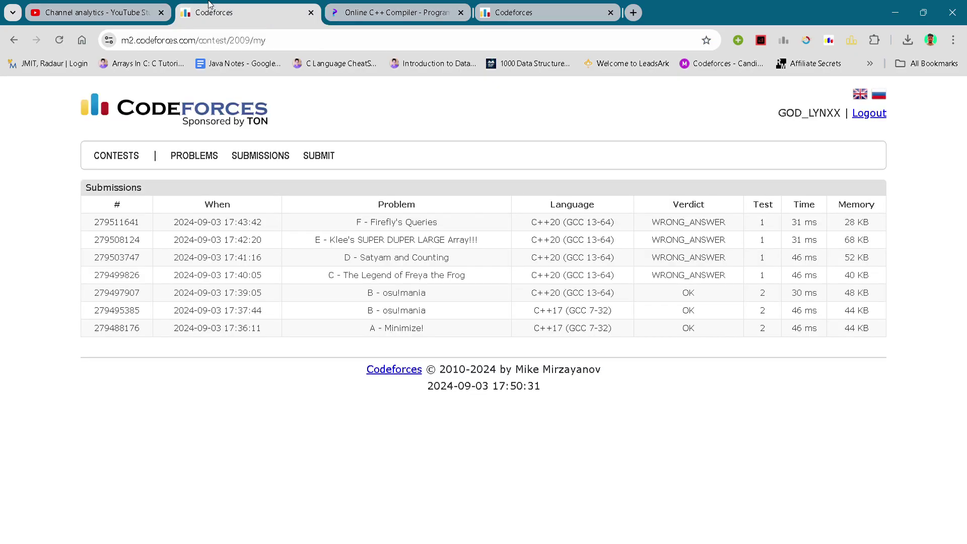
pyautogui.click(513, 4)
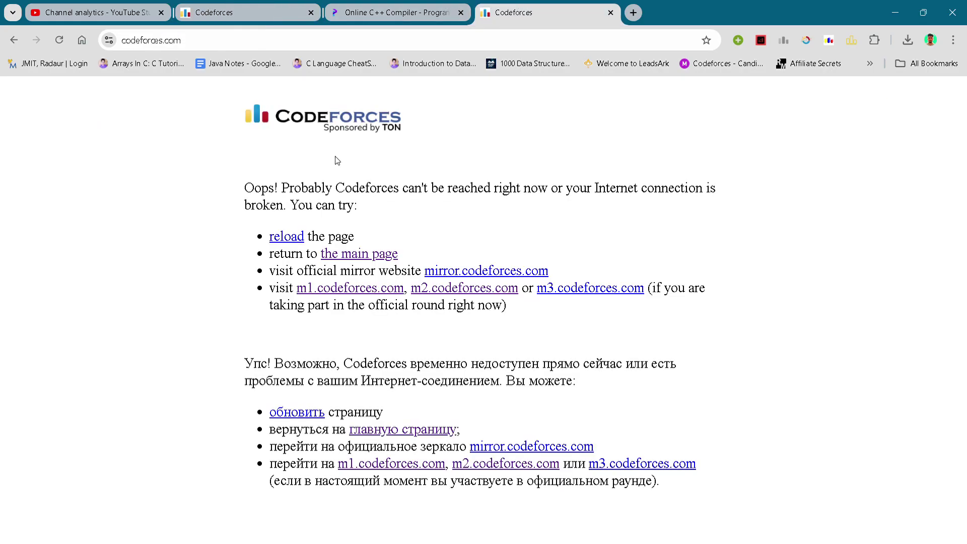
pyautogui.click(266, 10)
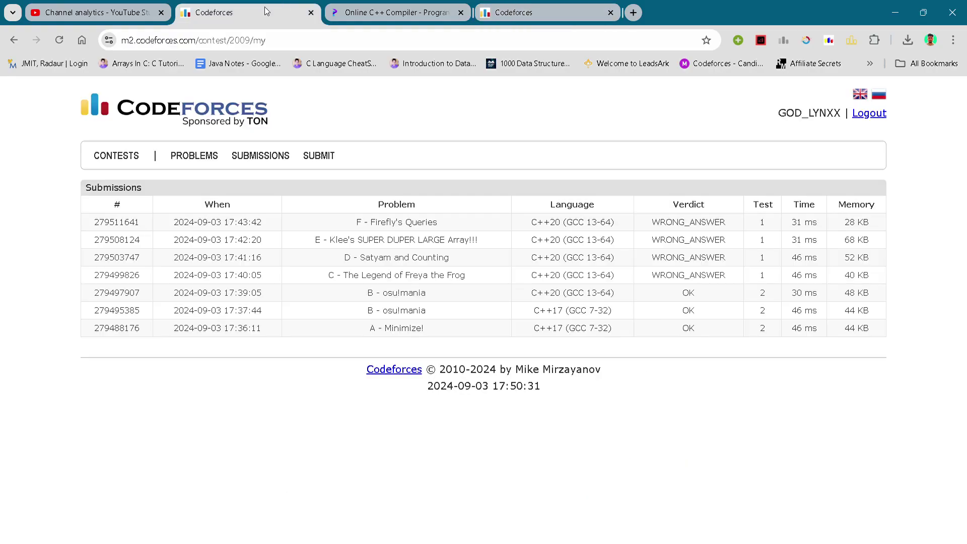
pyautogui.click(193, 156)
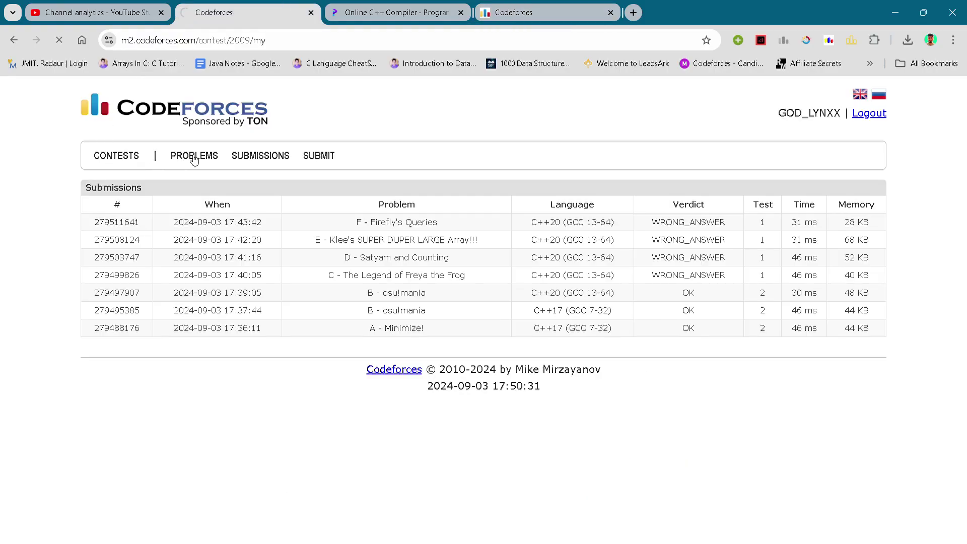
# Step: Load Codeforces from the New Tab shortcut in the fourth tab, then return to the compiler
pyautogui.click(559, 4)
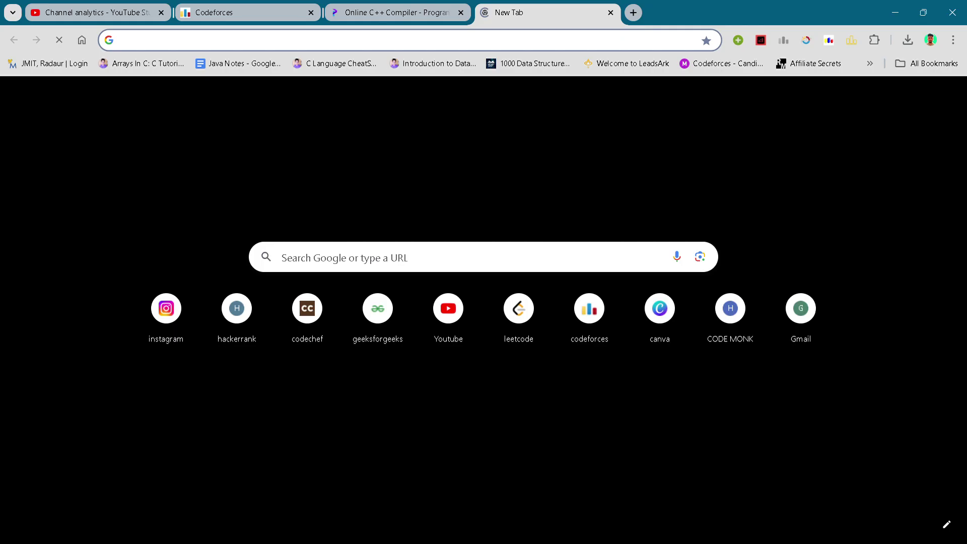
pyautogui.click(589, 309)
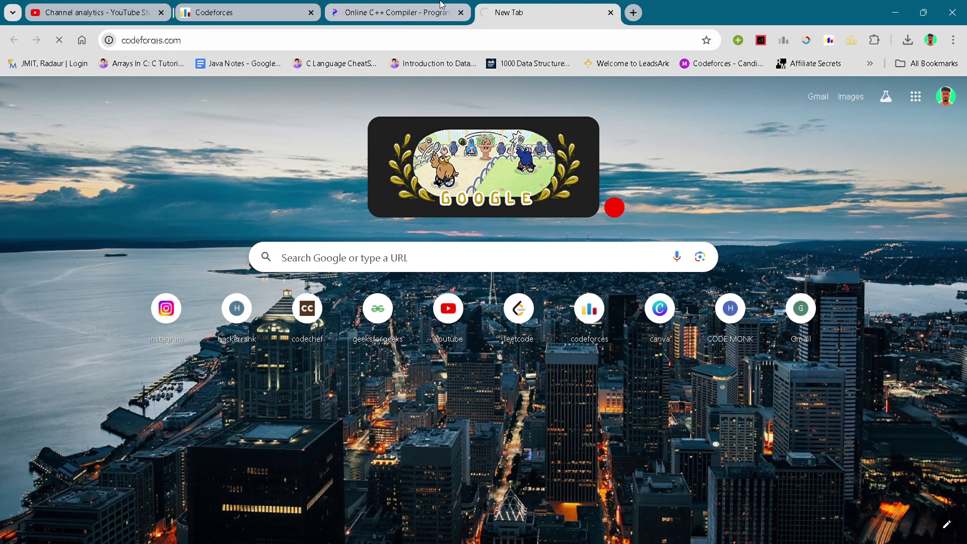
pyautogui.click(441, 5)
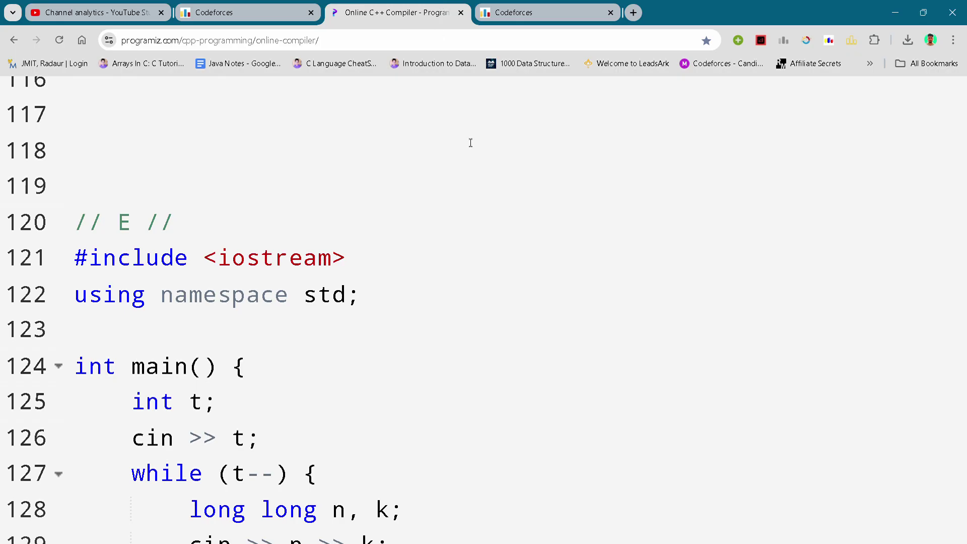
pyautogui.scroll(-1, 470, 143)
pyautogui.scroll(-2, 418, 187)
# Step: Highlight main's lines: reading n and k, the total_sum formula, printing modulo n, closing brace
pyautogui.click(368, 227)
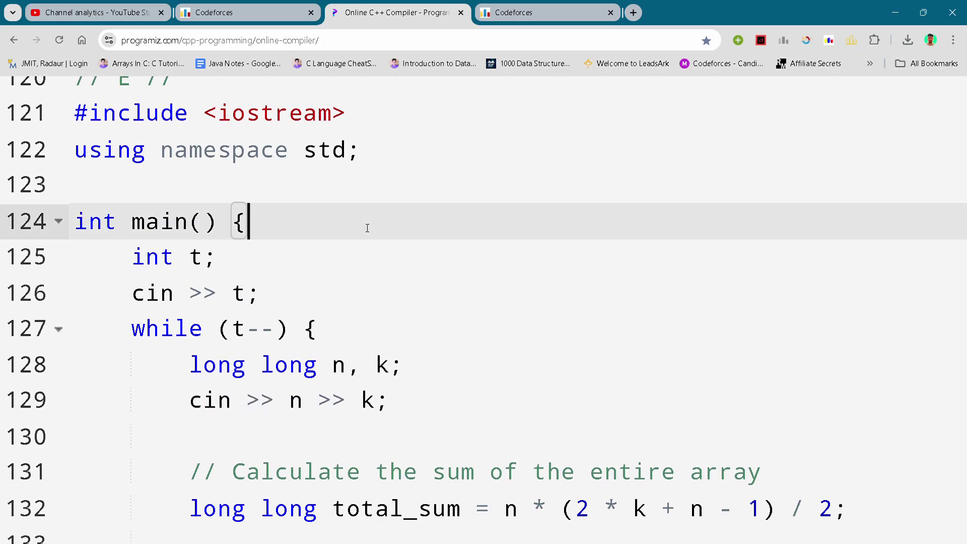
pyautogui.scroll(-1, 367, 227)
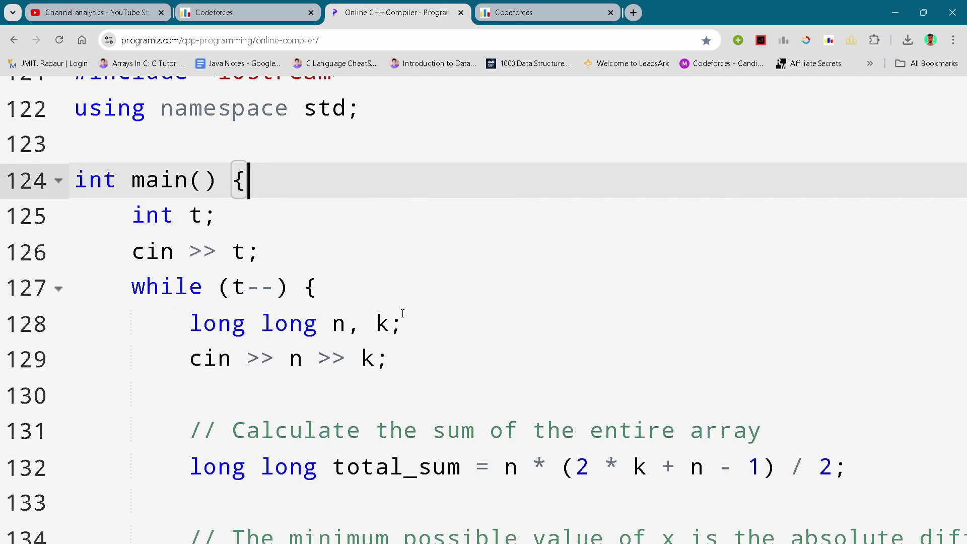
pyautogui.click(401, 313)
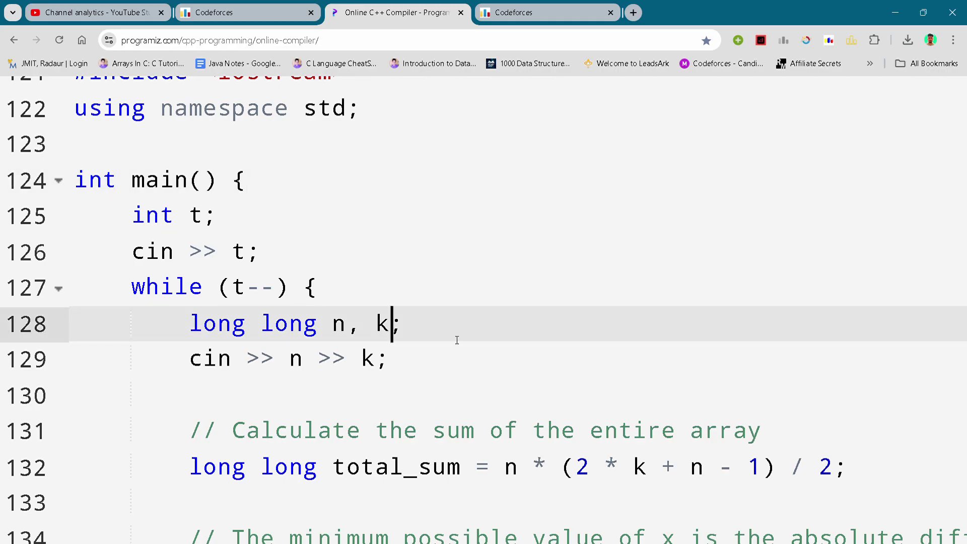
pyautogui.click(439, 365)
pyautogui.scroll(-1, 439, 364)
pyautogui.click(439, 364)
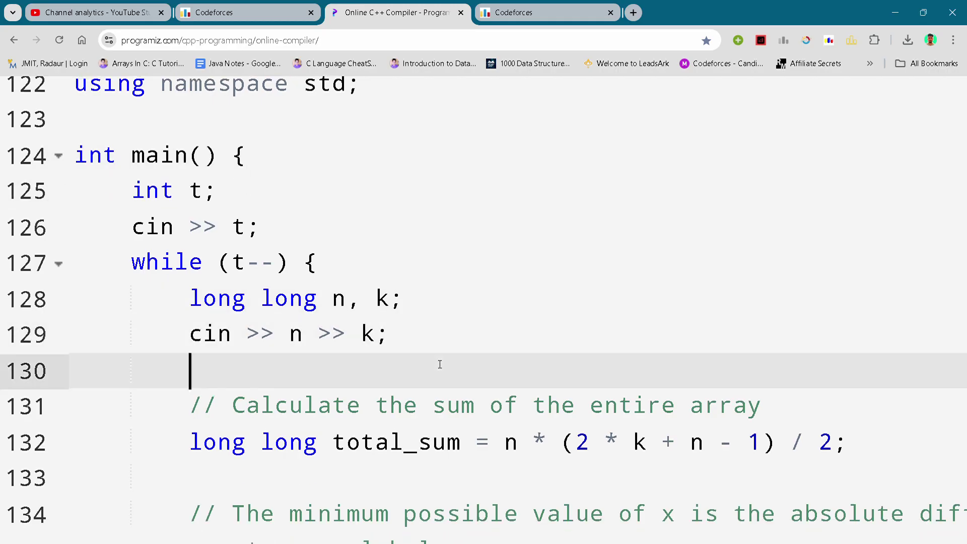
pyautogui.scroll(-3, 438, 364)
pyautogui.click(495, 419)
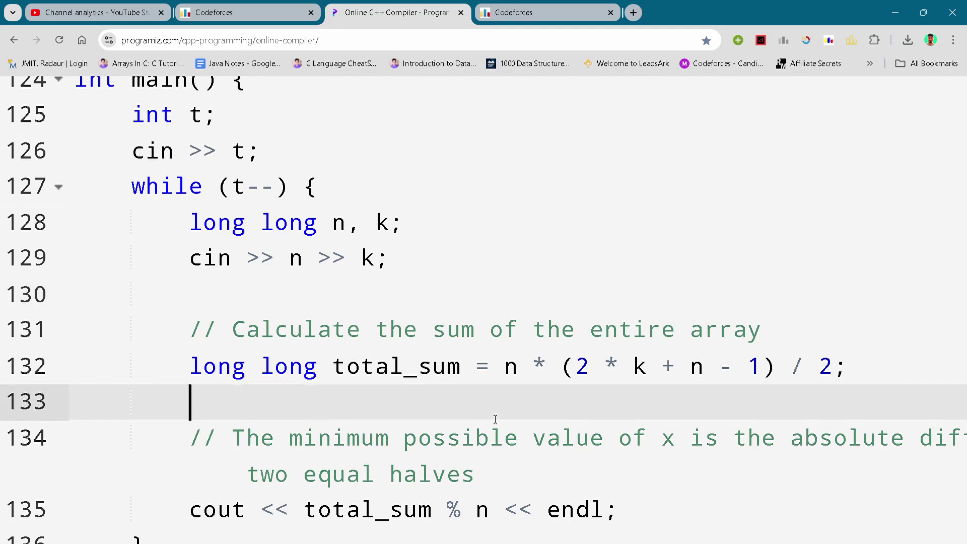
pyautogui.scroll(-3, 494, 419)
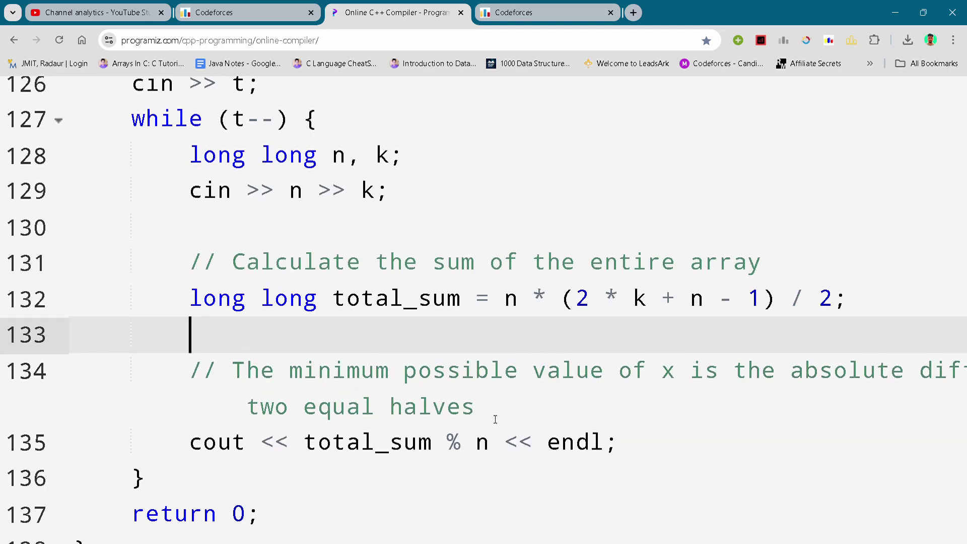
pyautogui.scroll(-1, 495, 419)
pyautogui.click(491, 419)
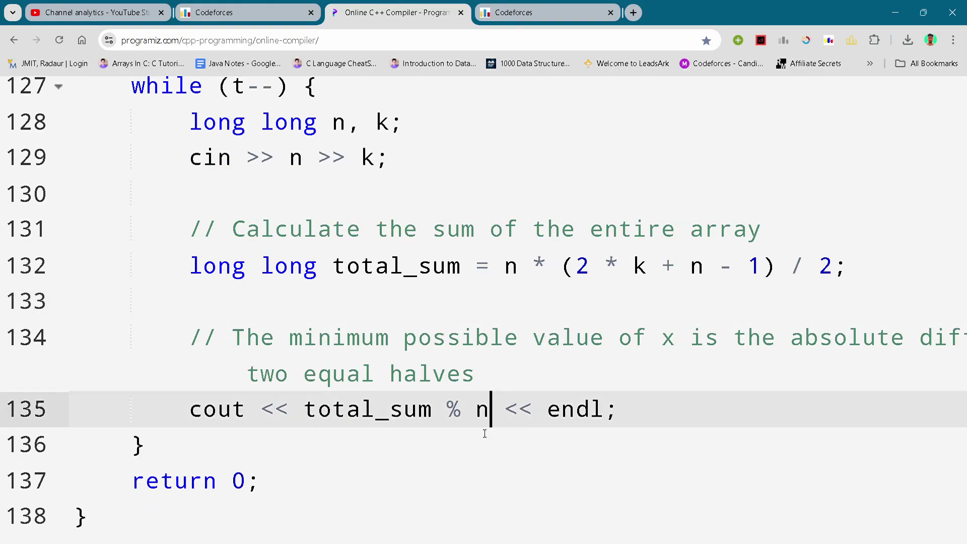
pyautogui.scroll(-1, 457, 460)
pyautogui.click(457, 461)
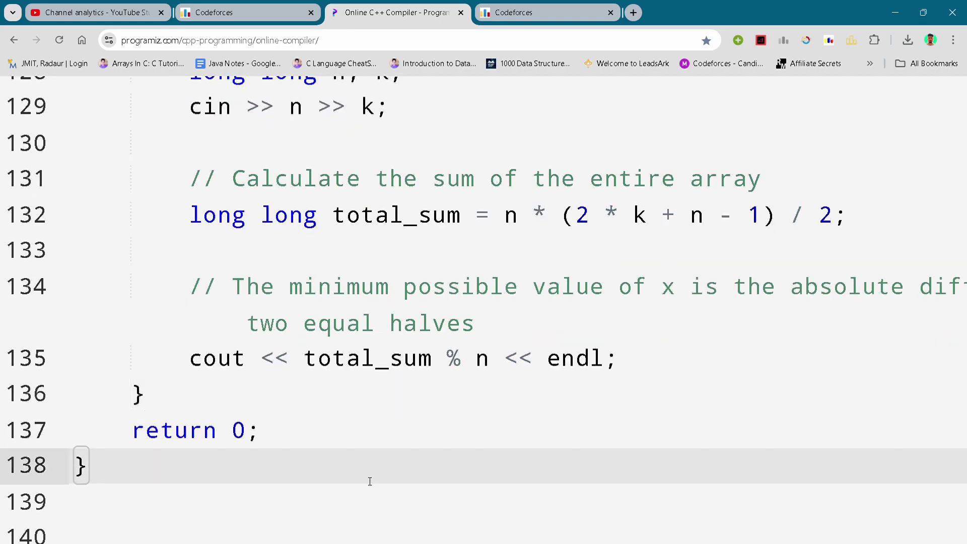
pyautogui.click(491, 400)
pyautogui.scroll(1, 492, 400)
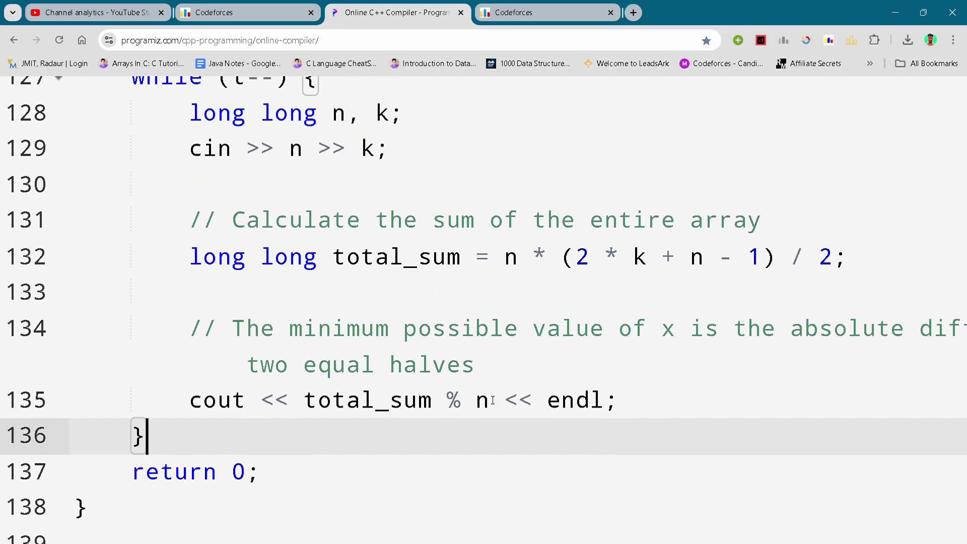
pyautogui.scroll(-1, 492, 400)
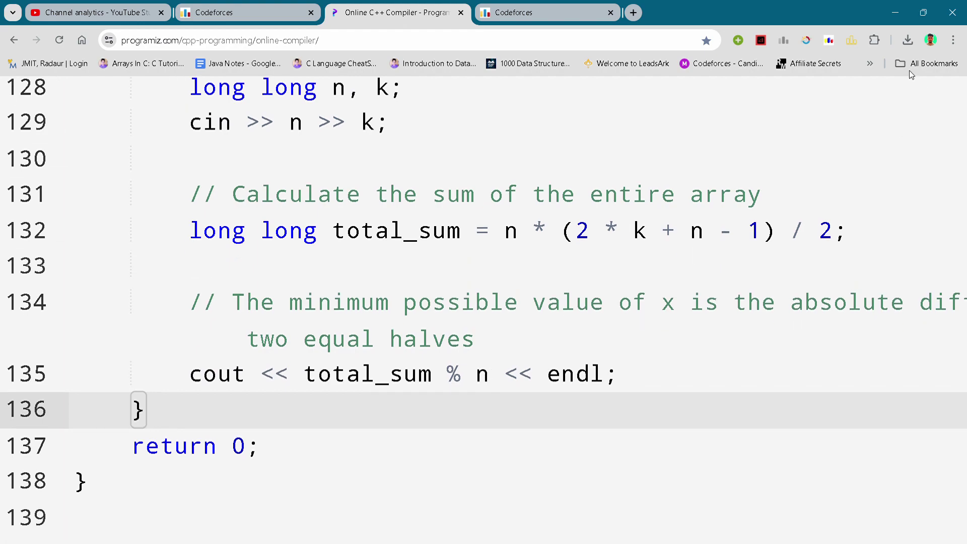